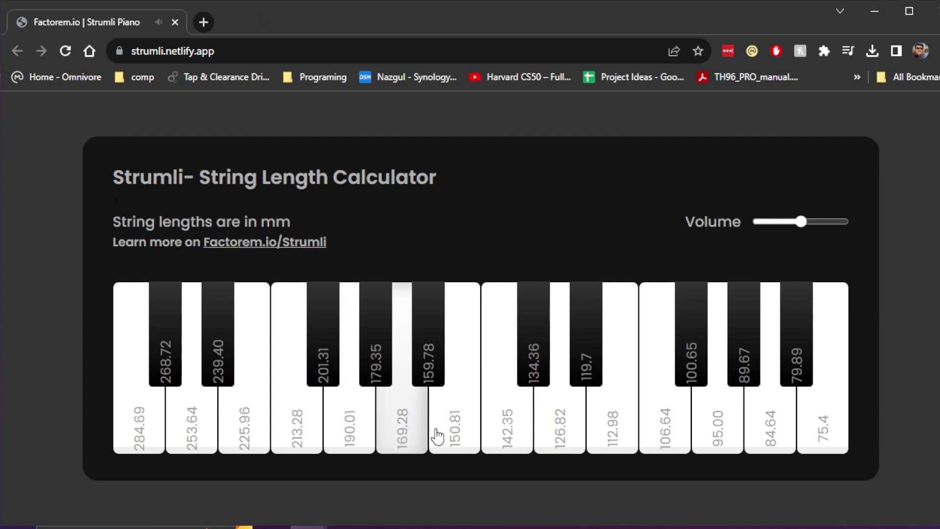
- Play the notes for the 142.35, 169.28 and 112.98 mm strings on the string length calculator's piano
click(495, 434)
click(410, 434)
click(605, 431)
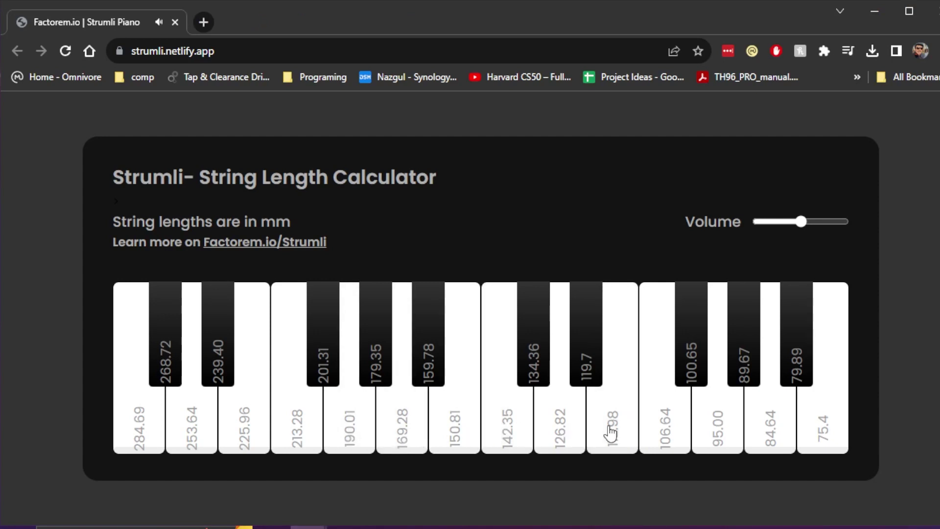
click(591, 435)
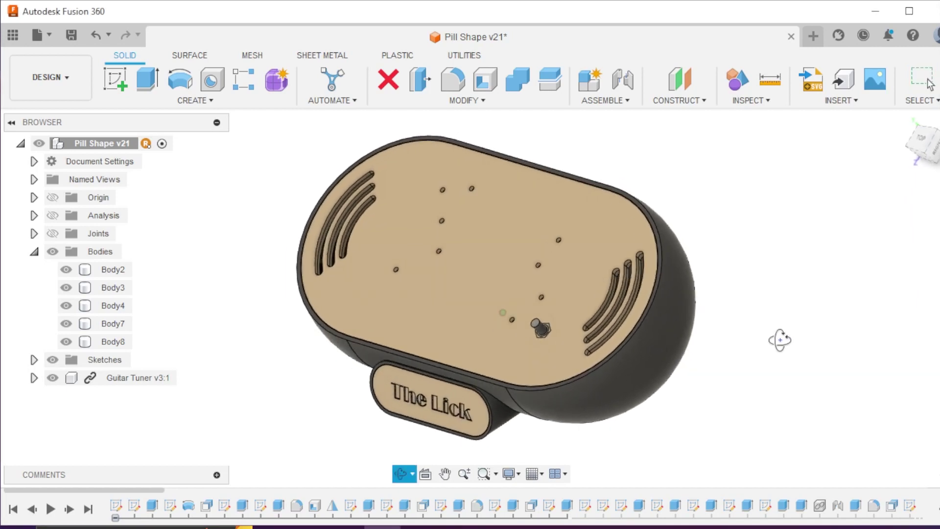
- In Fusion 360, open Sketch18 with the parallel string guide lines for review, then finish the sketch
click(585, 507)
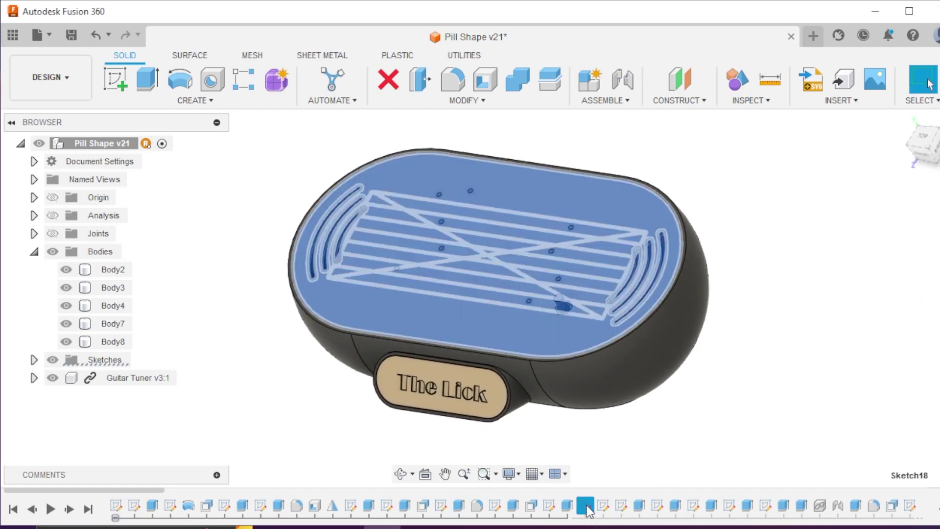
right_click(588, 509)
click(631, 360)
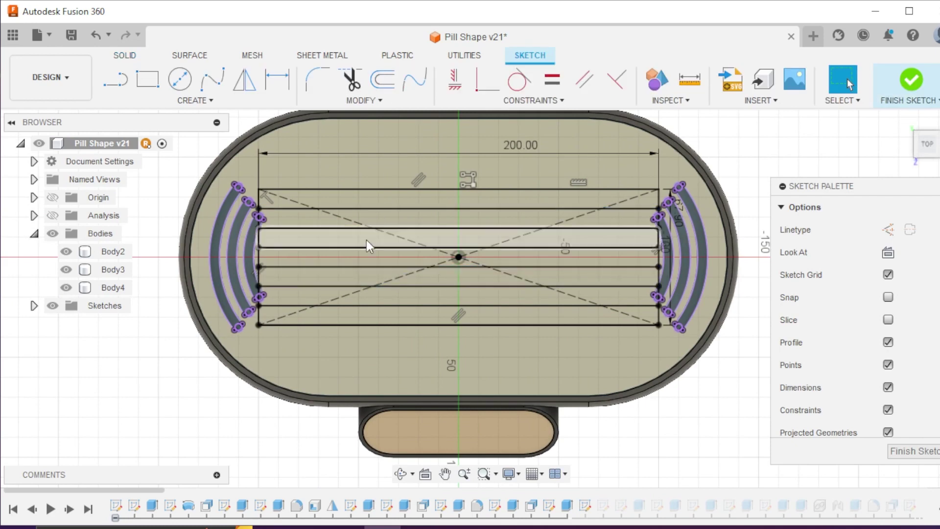
click(920, 82)
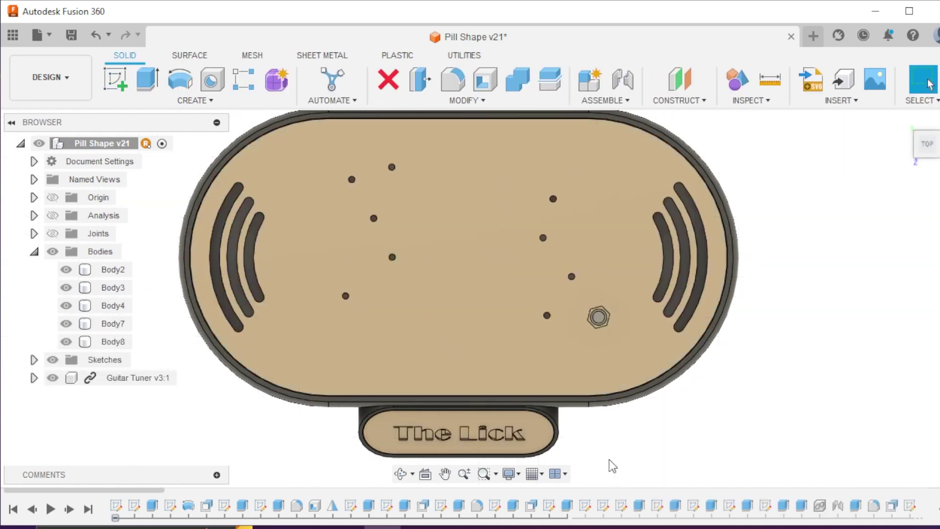
- Open Sketch21 with the dimensioned string lengths, examine its zigzag string layout, and finish the sketch
right_click(603, 505)
click(641, 363)
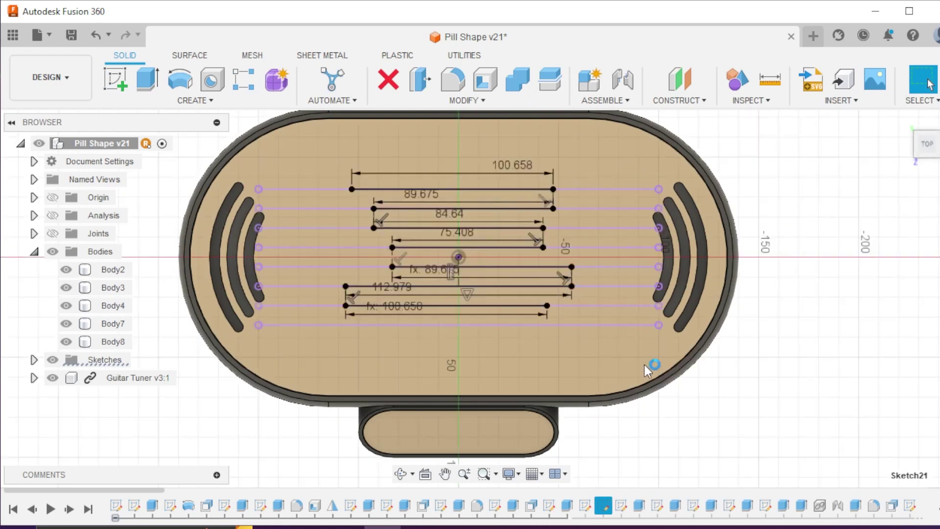
scroll(402, 318, up, 3)
drag(401, 313, 400, 333)
scroll(446, 266, down, 3)
click(910, 81)
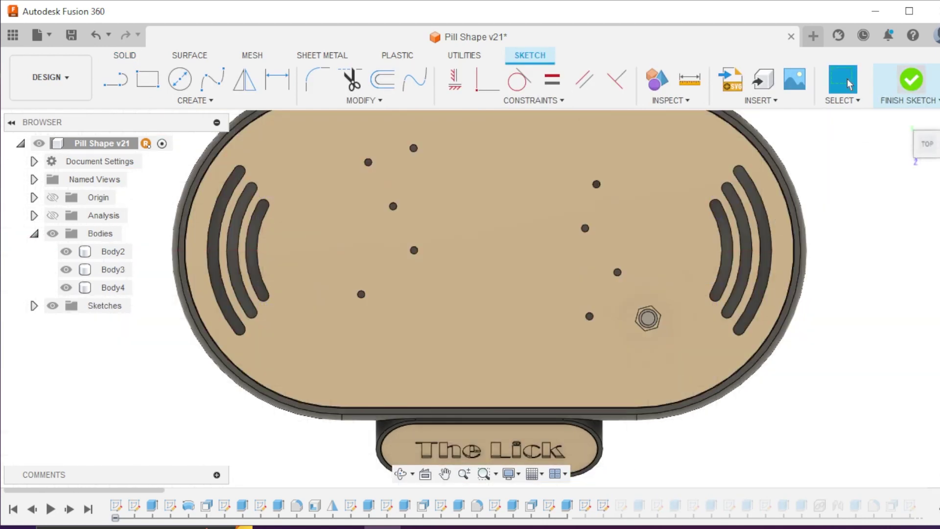
- Open the sketch of the screw post circles on the top plate, examine their layout and dimensions, and finish it
right_click(617, 506)
click(659, 366)
scroll(690, 199, up, 5)
scroll(690, 198, down, 2)
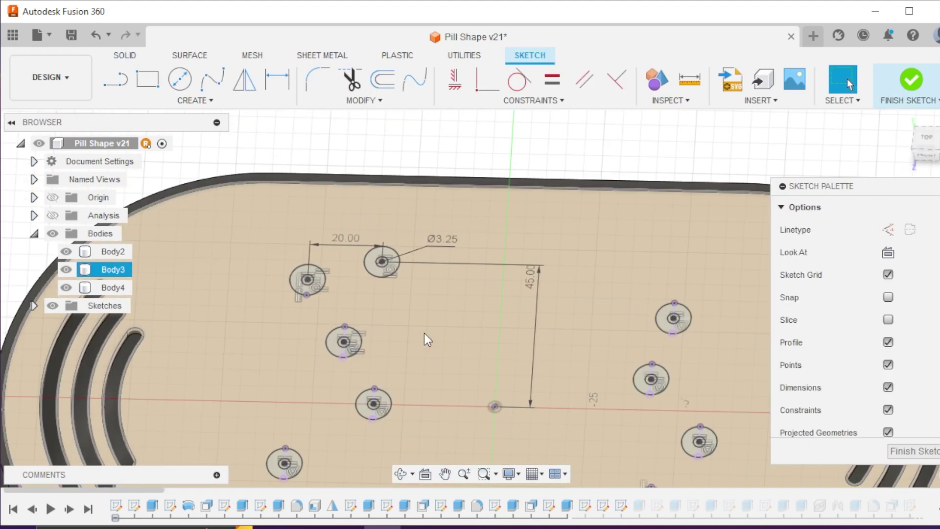
scroll(690, 198, up, 2)
scroll(690, 199, down, 3)
click(910, 81)
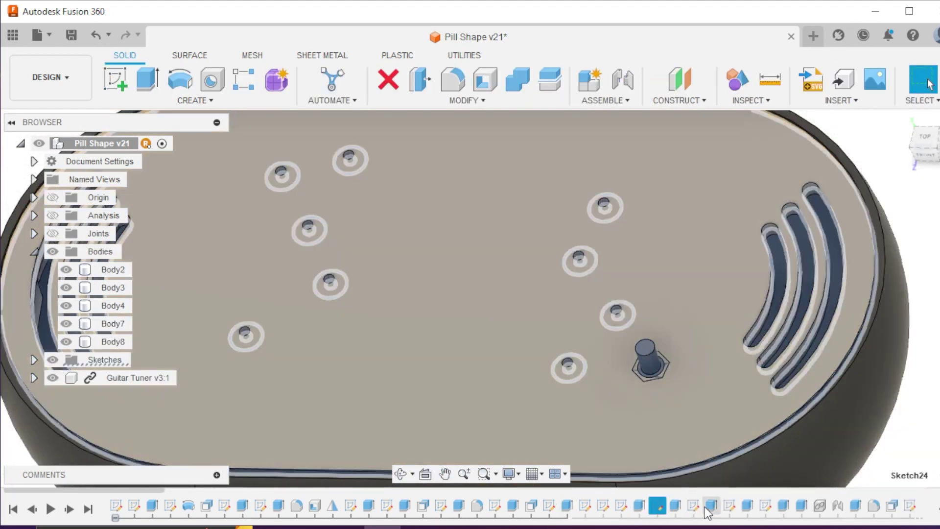
- Hide Body2, the outer shell, and examine the screw posts and connecting ribs on the top plate's underside
scroll(658, 269, down, 3)
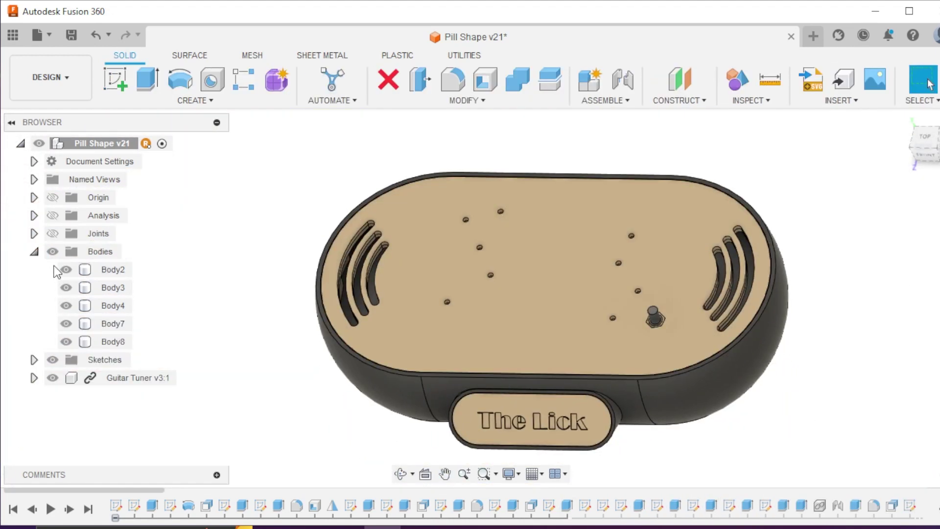
click(66, 269)
click(113, 287)
drag(548, 313, 315, 208)
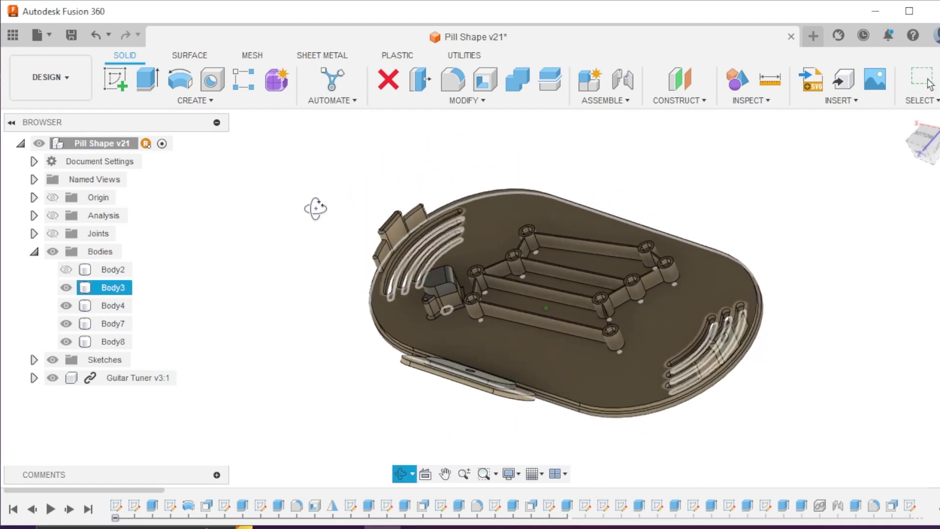
key(Escape)
click(541, 312)
scroll(541, 313, up, 3)
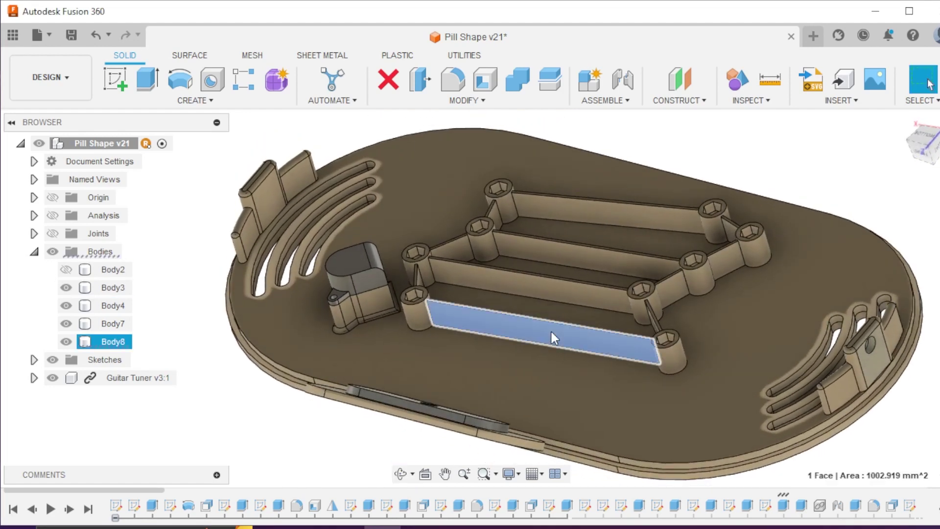
- Examine the top plate's rim and the clip with the round recess beside the curved sound slots
click(792, 170)
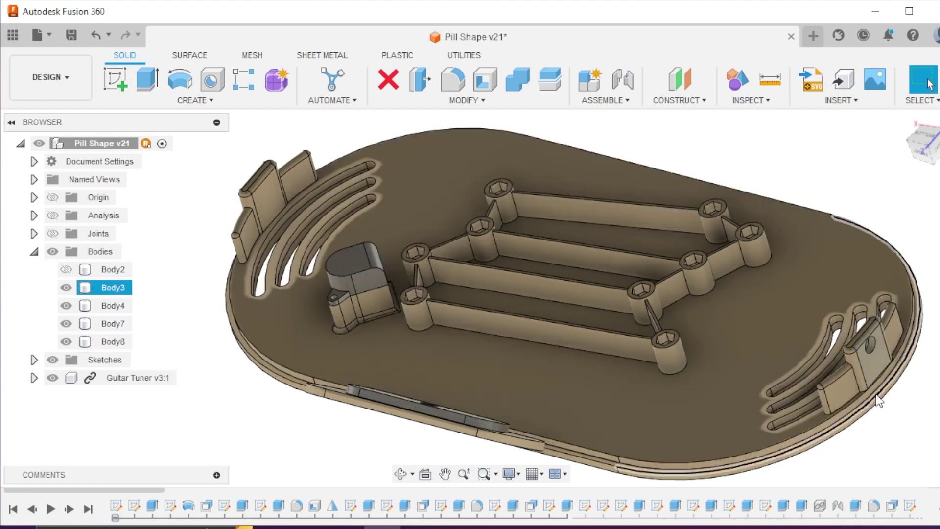
scroll(878, 400, up, 5)
scroll(868, 367, down, 3)
click(847, 380)
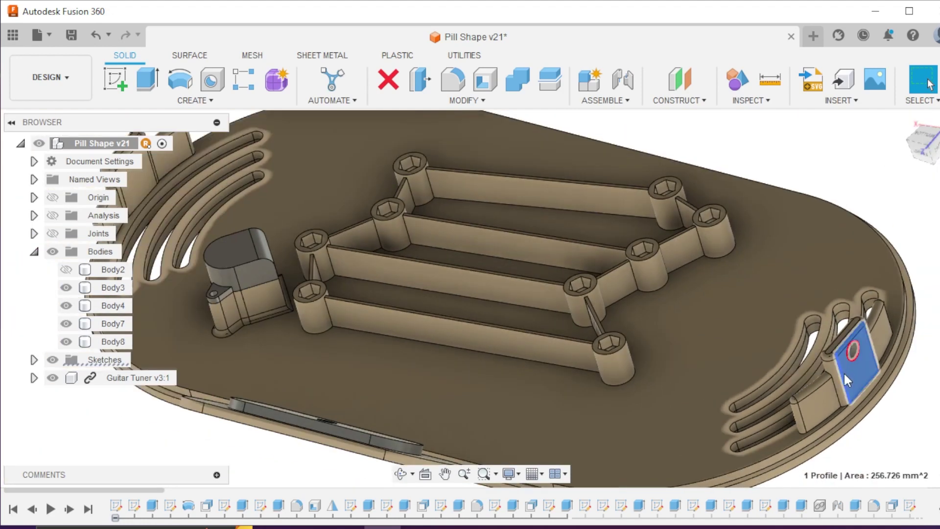
click(910, 421)
scroll(862, 416, down, 2)
- Turn on the section analysis and show Body2 again to examine how the plate's clip meets the shell
click(53, 215)
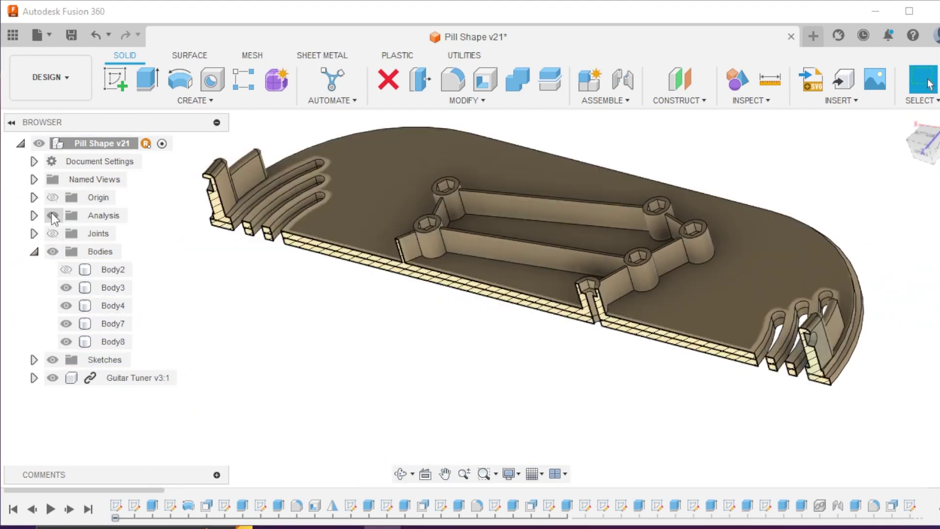
click(112, 341)
drag(491, 305, 96, 244)
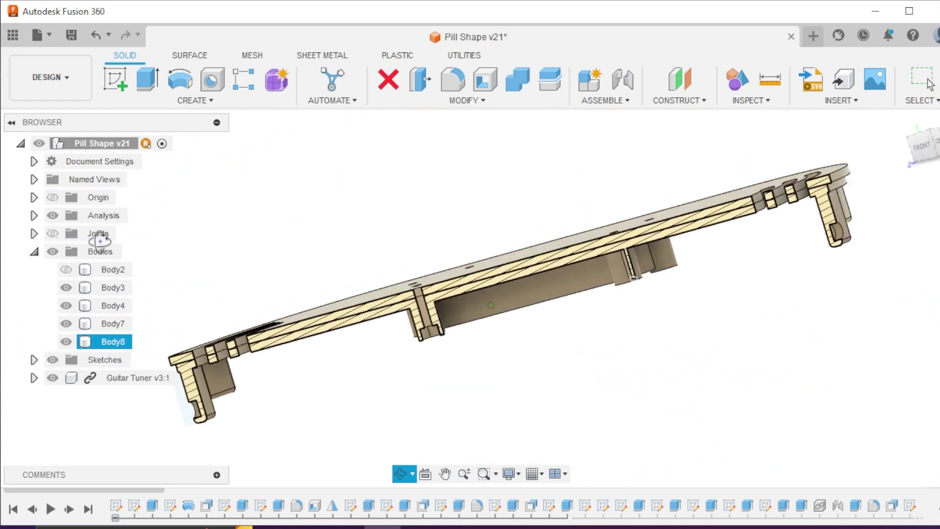
click(66, 269)
scroll(265, 286, up, 2)
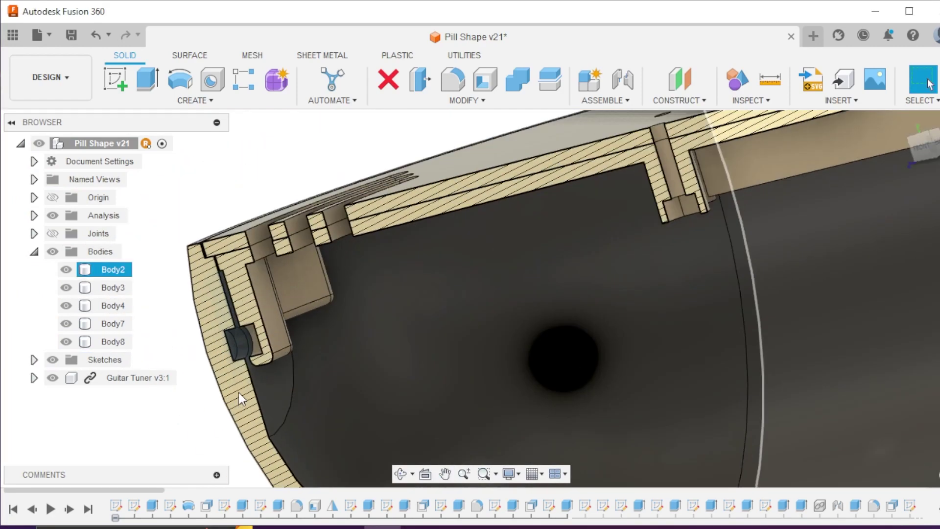